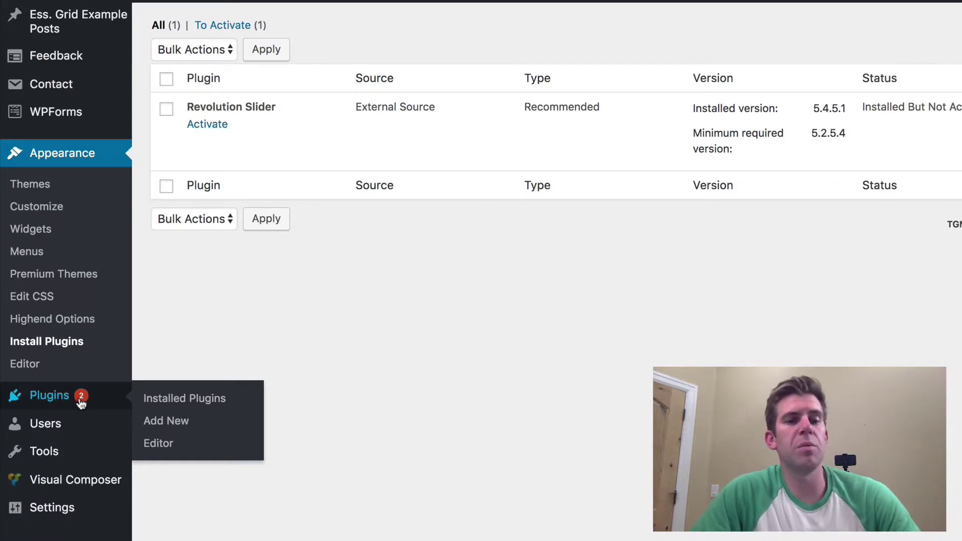
Search the plugin directory for 'cli' and install the ClickFunnels plugin by Etison, LLC
click(177, 423)
click(858, 193)
text(clickfunnels)
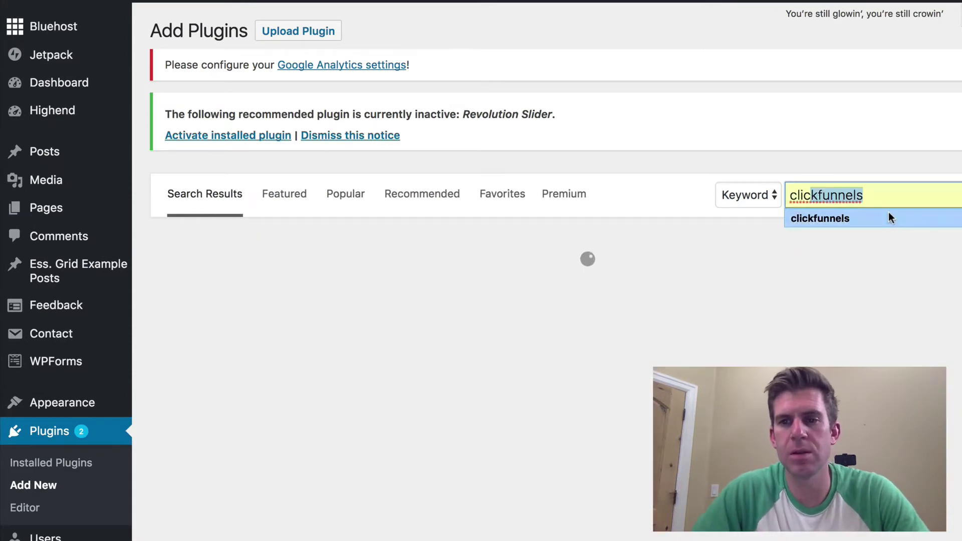
click(828, 217)
click(531, 282)
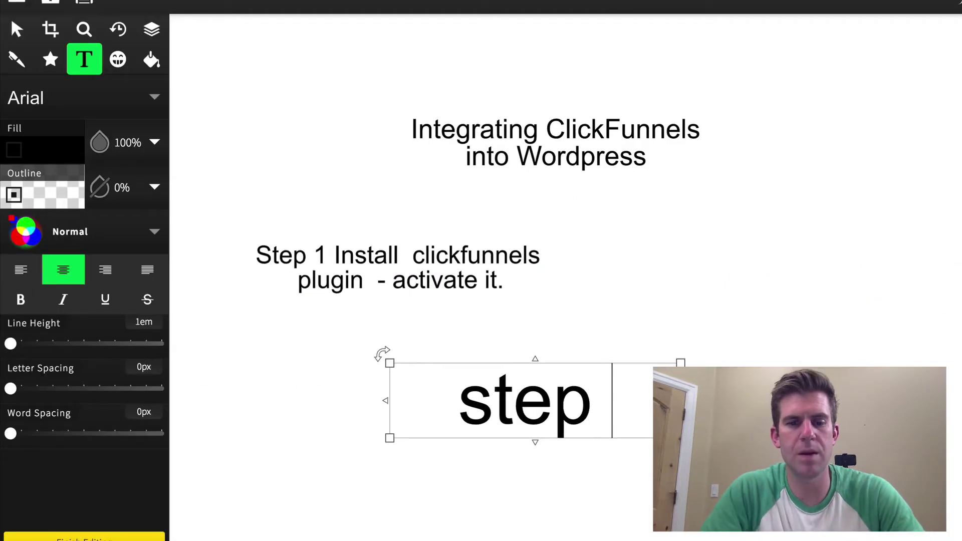
Type '2 - going to API and email in settings.' as the step 2 caption
text(2 -)
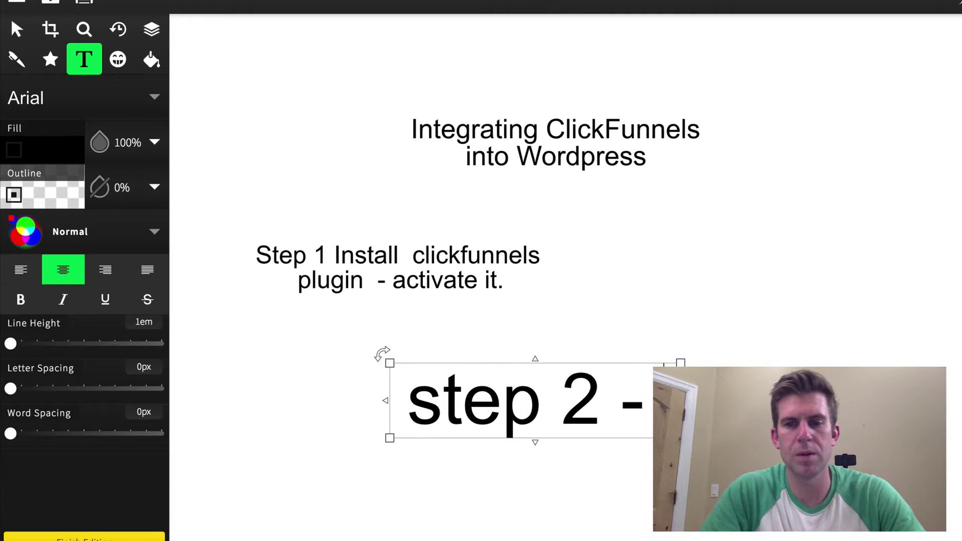
text( going t)
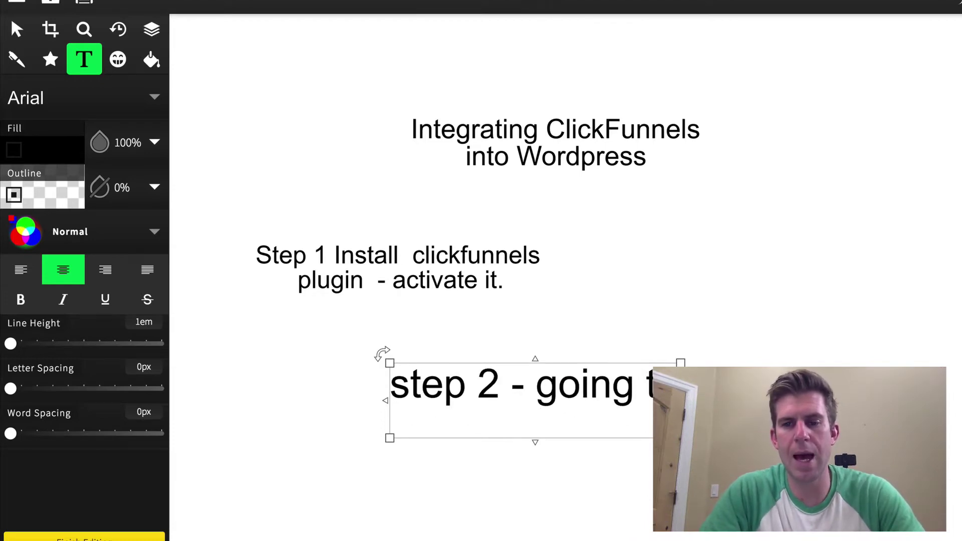
text(o API)
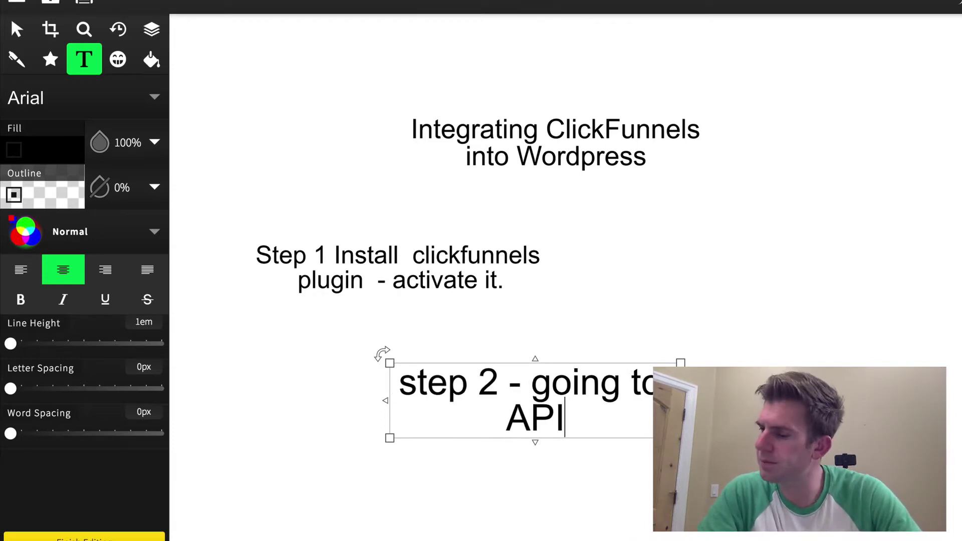
text( and e)
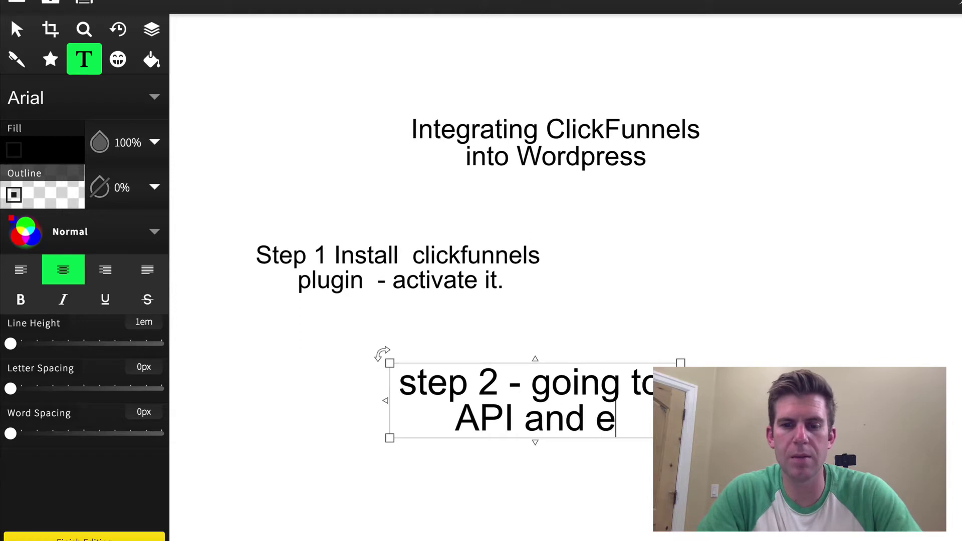
text(mail in settings.)
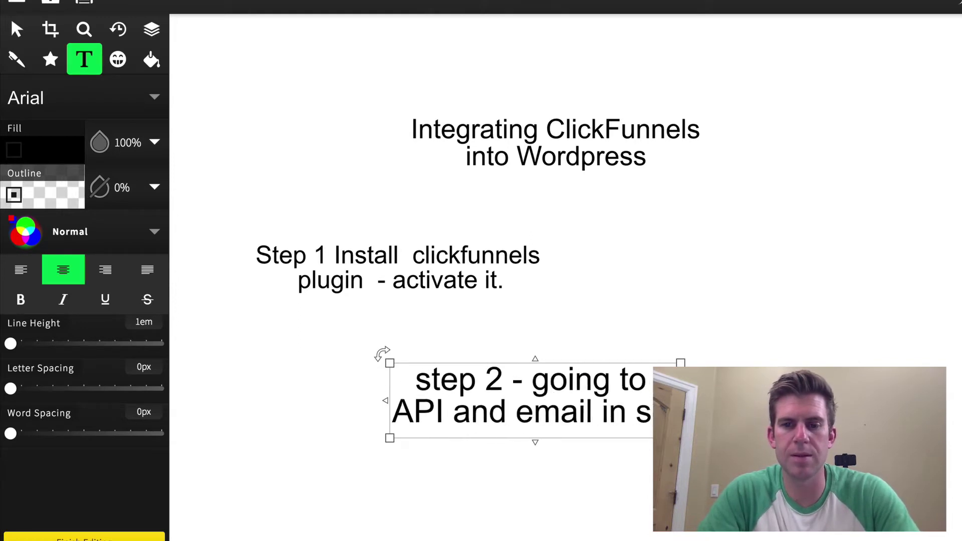
Activate ClickFunnels and open its Settings page from the admin sidebar
click(620, 326)
click(620, 327)
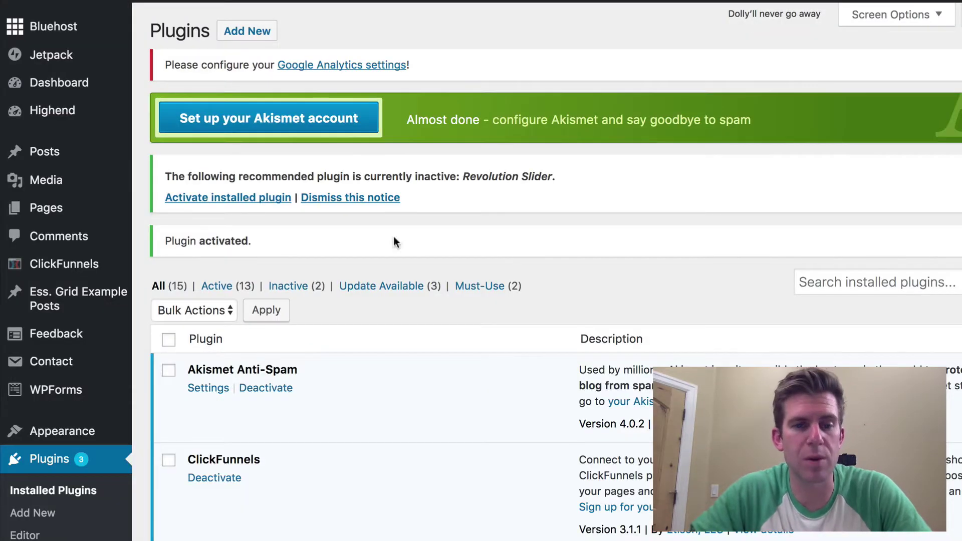
scroll(380, 414, down, 5)
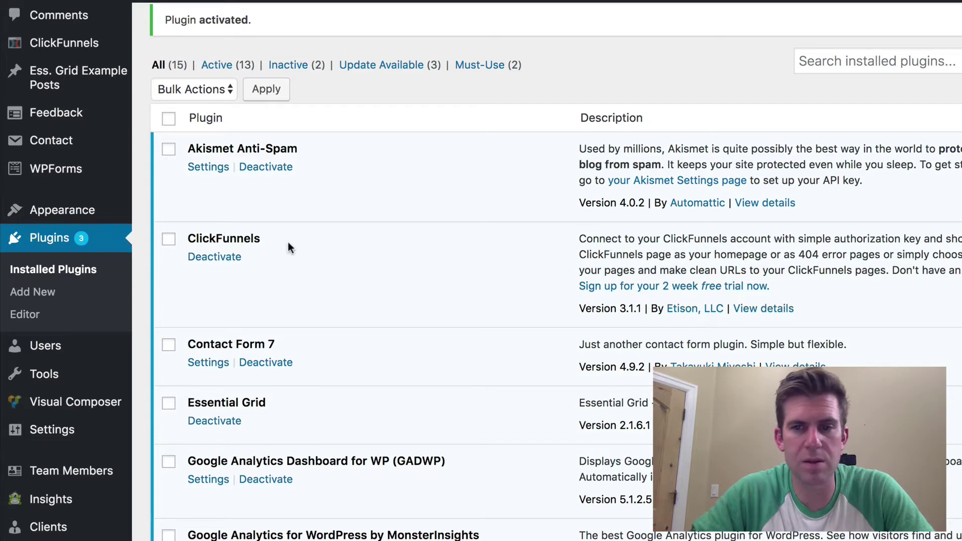
scroll(55, 241, up, 3)
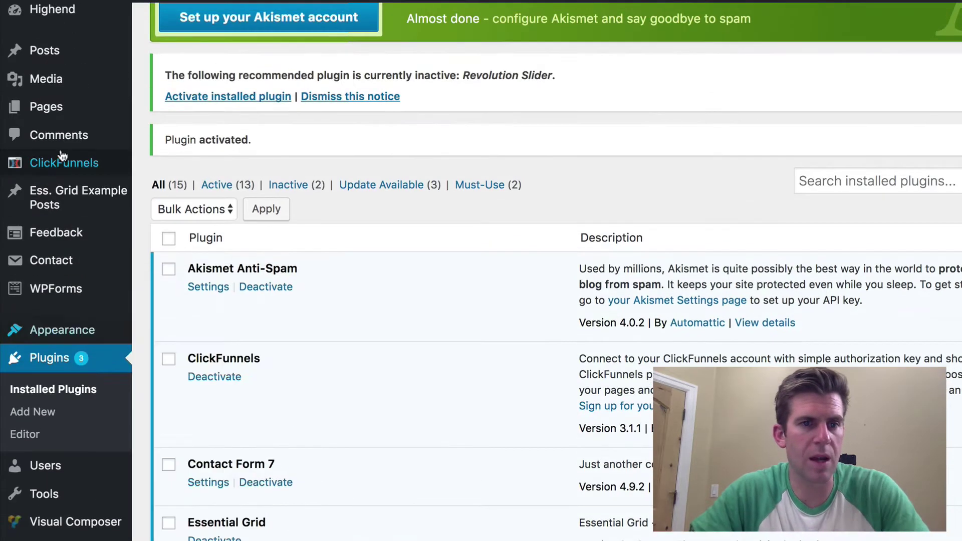
mouse_move(61, 172)
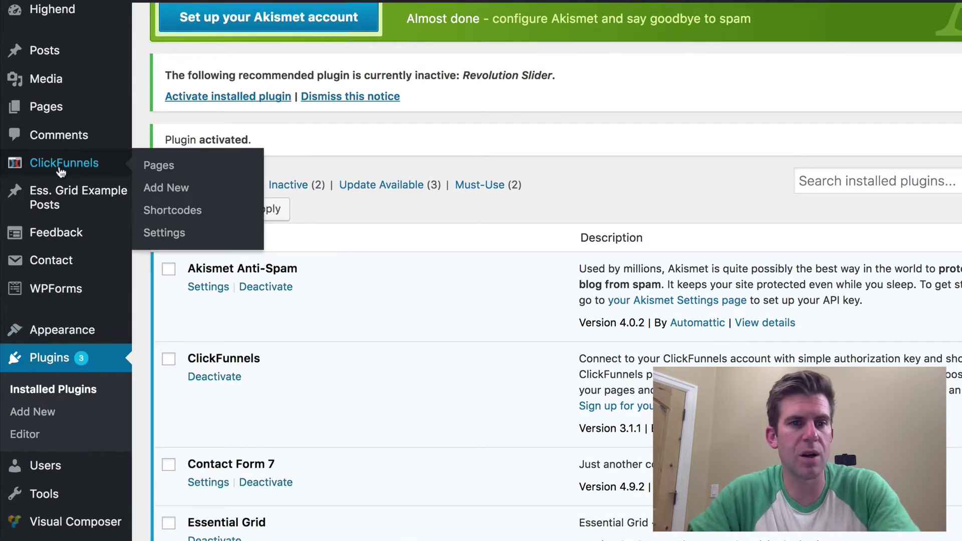
click(163, 233)
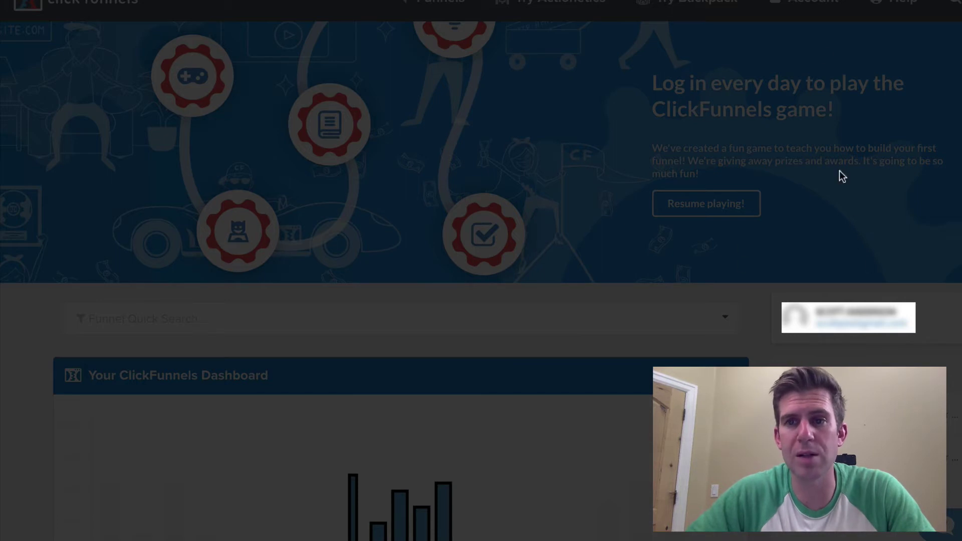
Open Account Details, expand the Wordpress API section, and select the API key
click(812, 10)
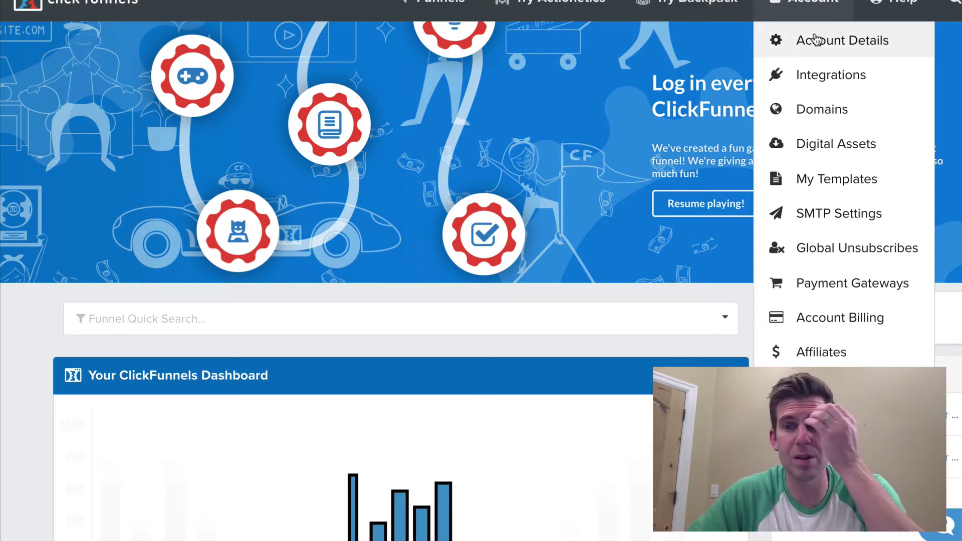
click(817, 39)
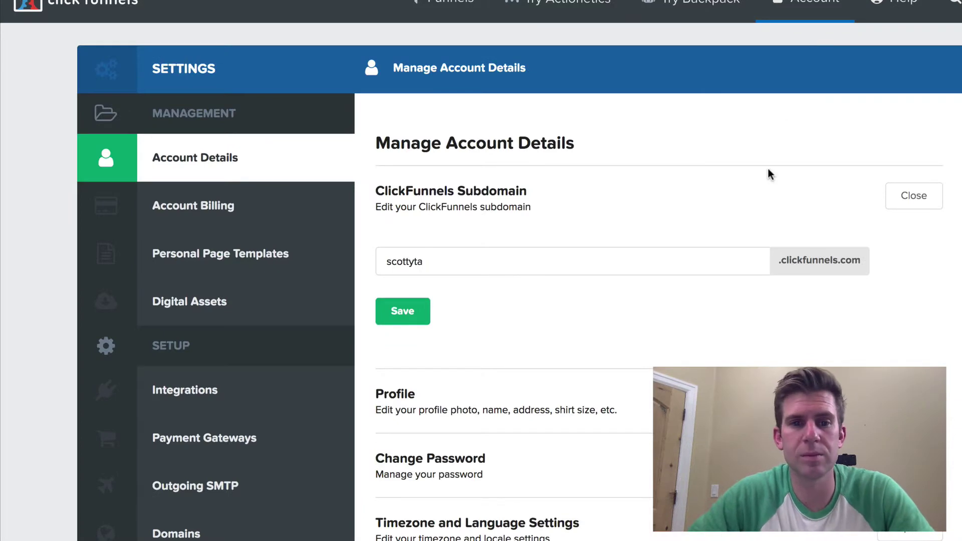
scroll(767, 226, down, 5)
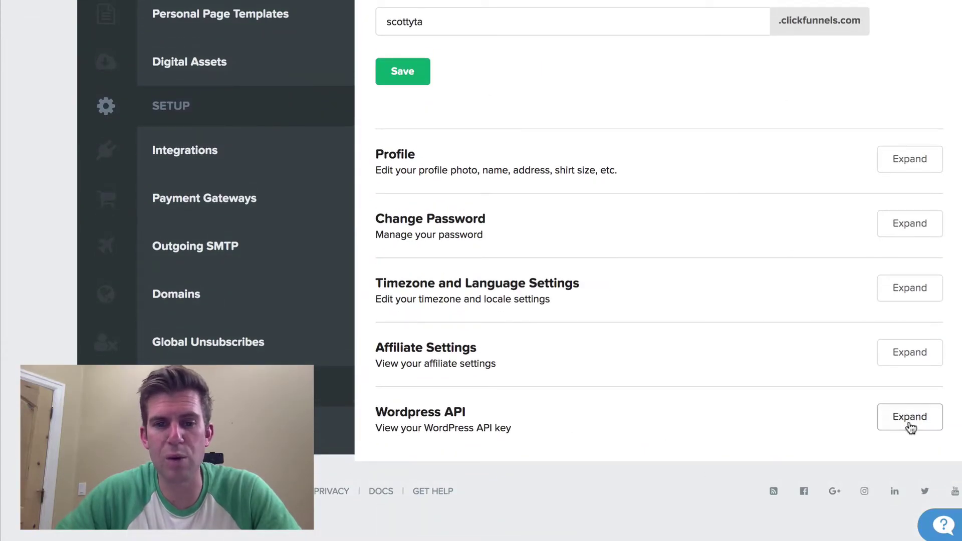
click(909, 418)
double_click(508, 480)
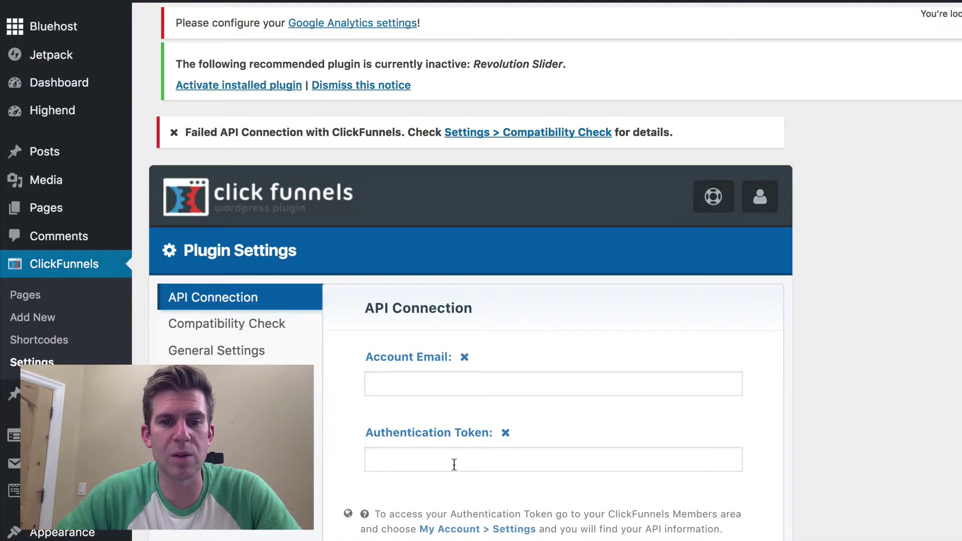
Paste the API key as the Authentication Token and autofill the account email
click(454, 465)
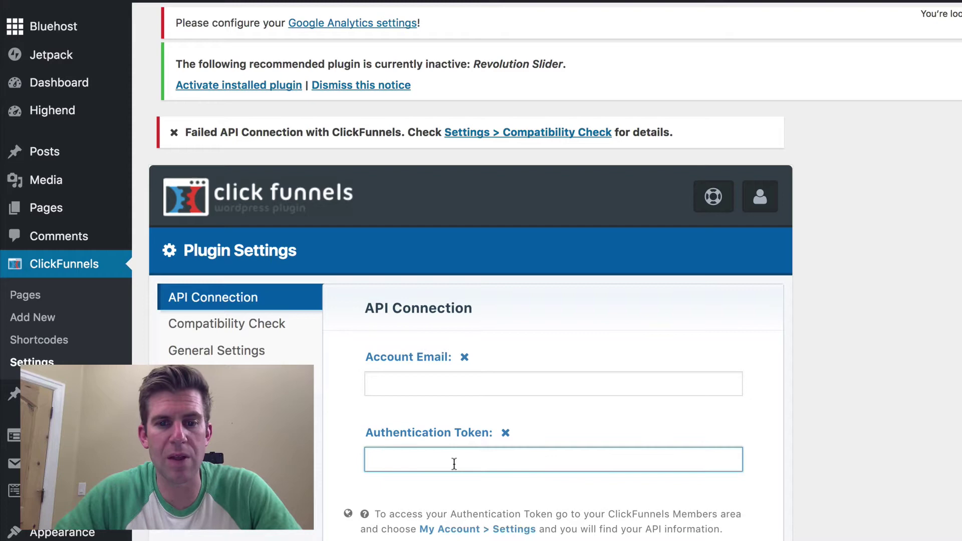
right_click(454, 464)
click(480, 431)
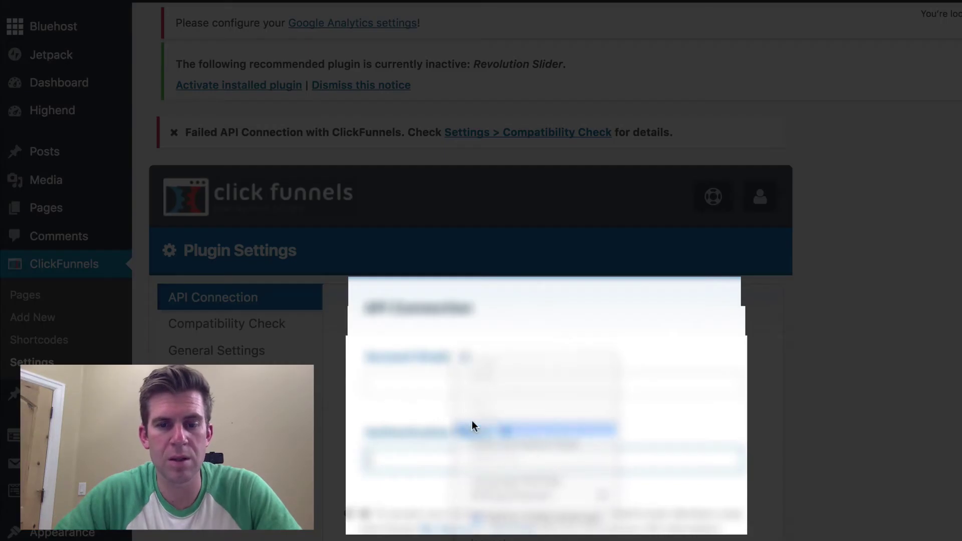
click(437, 384)
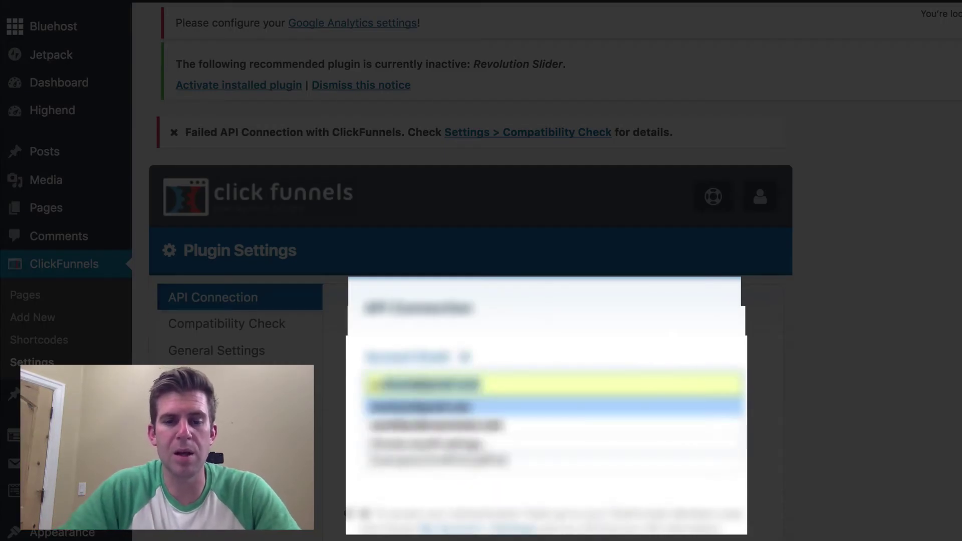
click(659, 402)
scroll(659, 484, down, 3)
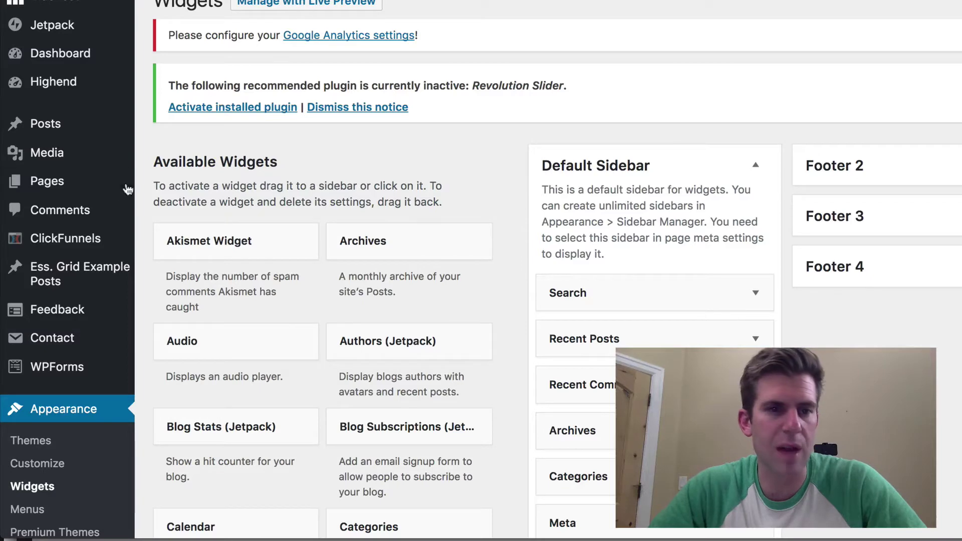
Open the ClickFunnels Pages list showing Guide and Clickpop from Start Funnels
scroll(77, 260, down, 4)
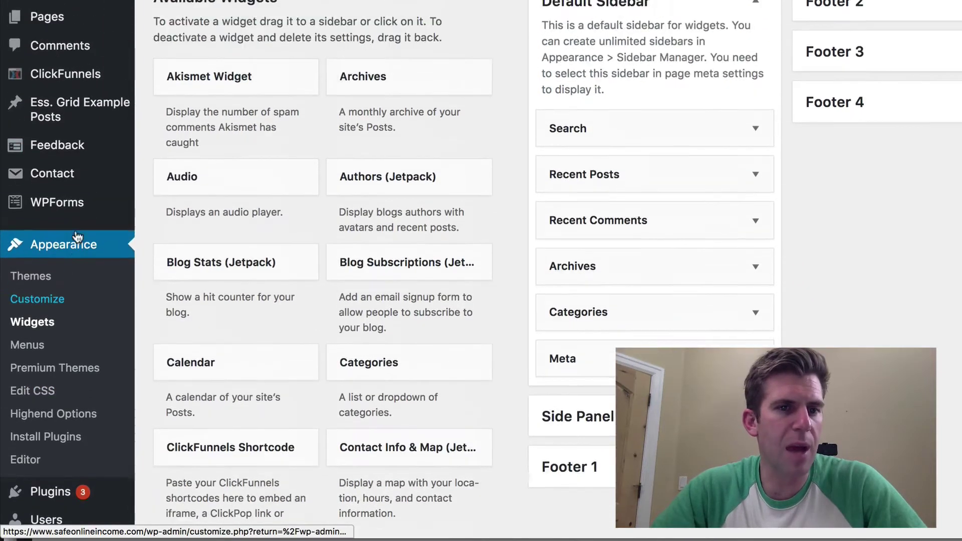
scroll(76, 236, up, 1)
mouse_move(75, 90)
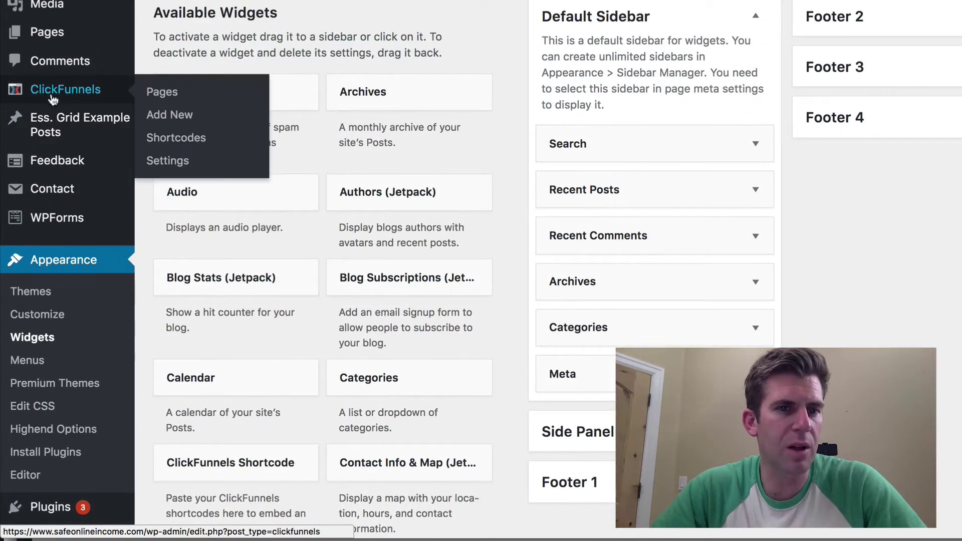
click(172, 120)
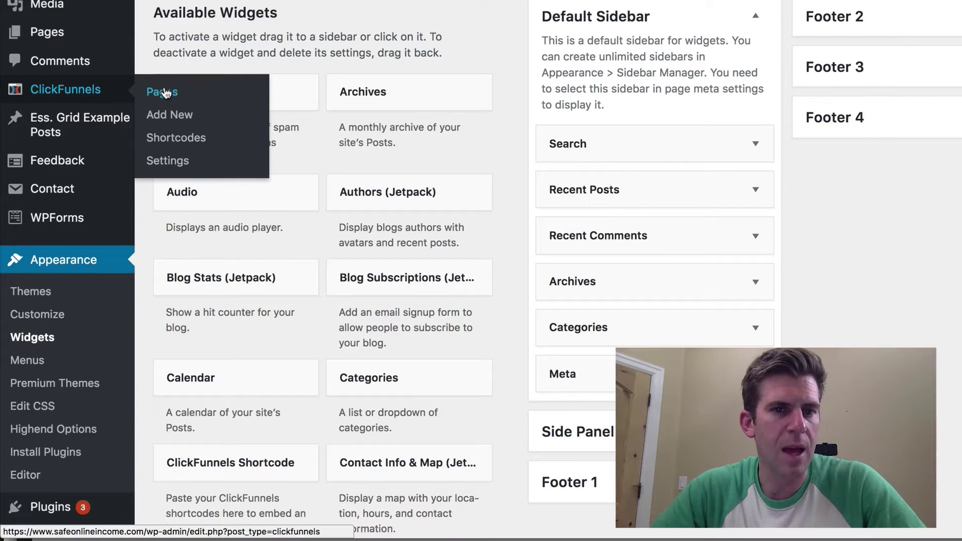
click(168, 96)
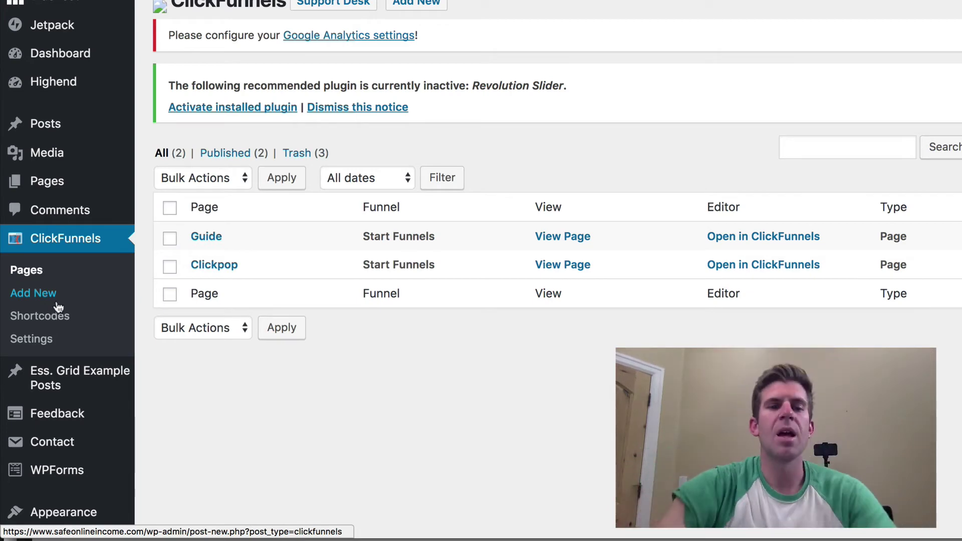
Open the ClickPop tab of the Shortcode Generator and check the funnels without choosing one
click(58, 323)
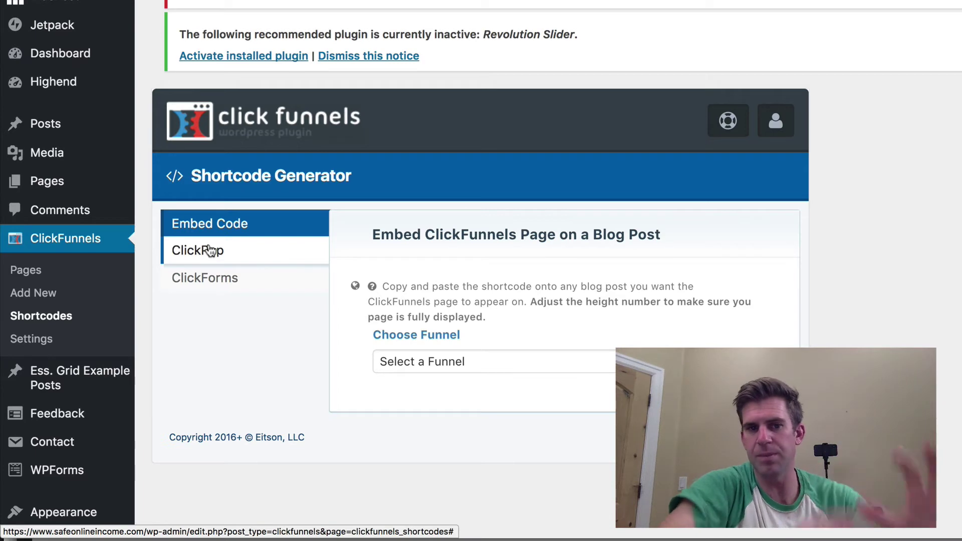
click(239, 254)
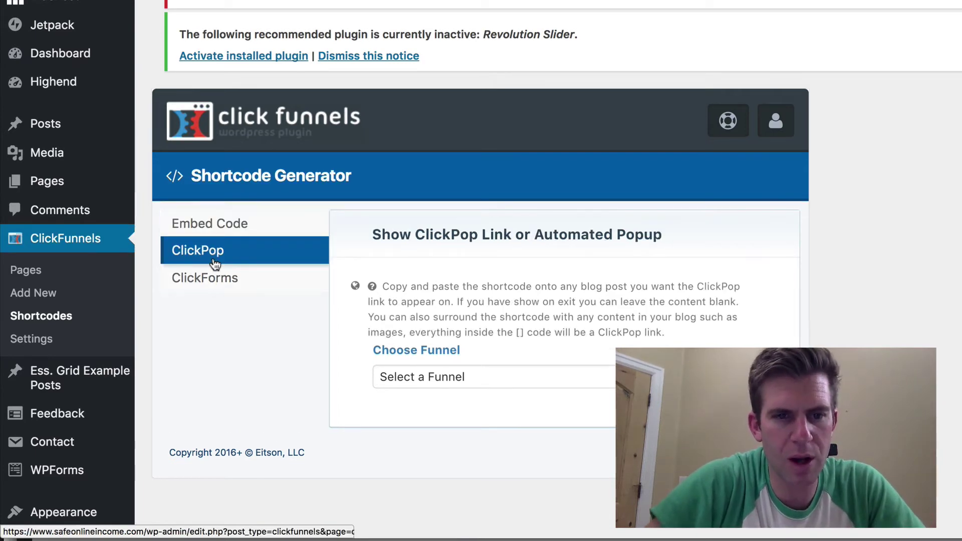
click(478, 378)
click(267, 358)
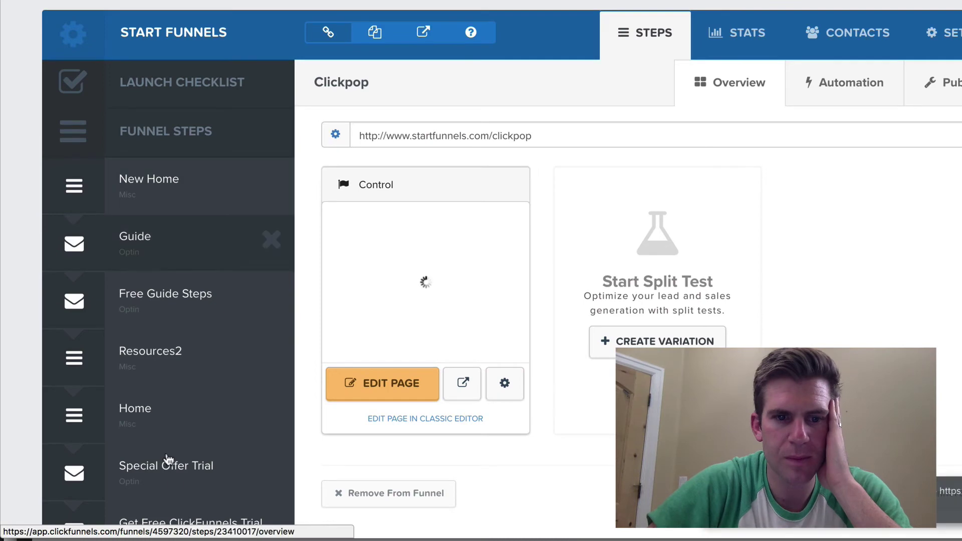
Add a new step to Start Funnels named 'Clickpop example'
scroll(183, 460, down, 2)
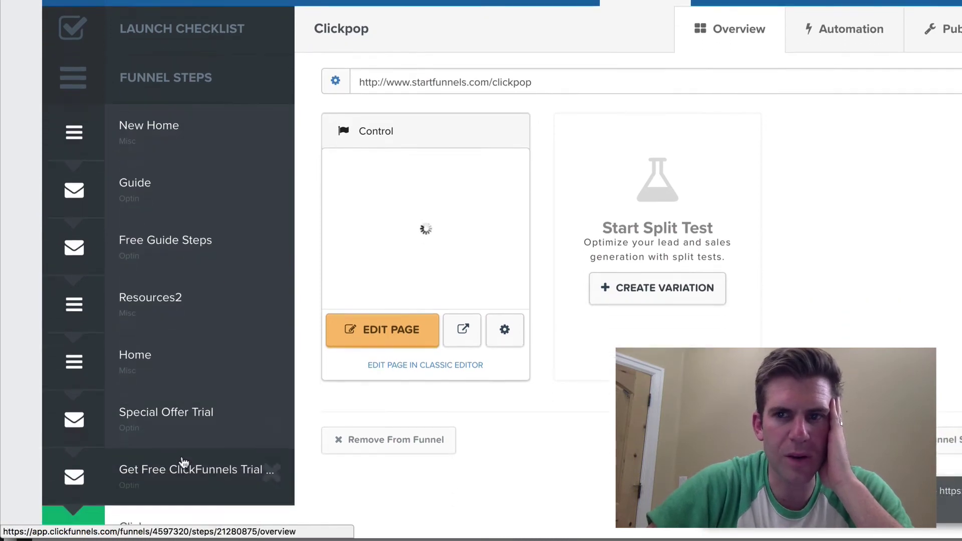
scroll(242, 453, down, 2)
scroll(243, 453, down, 3)
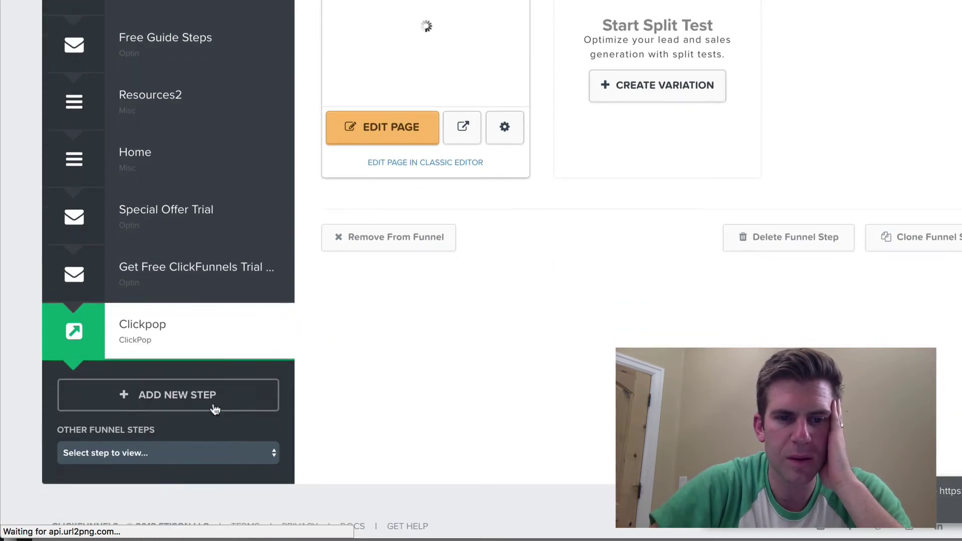
click(214, 409)
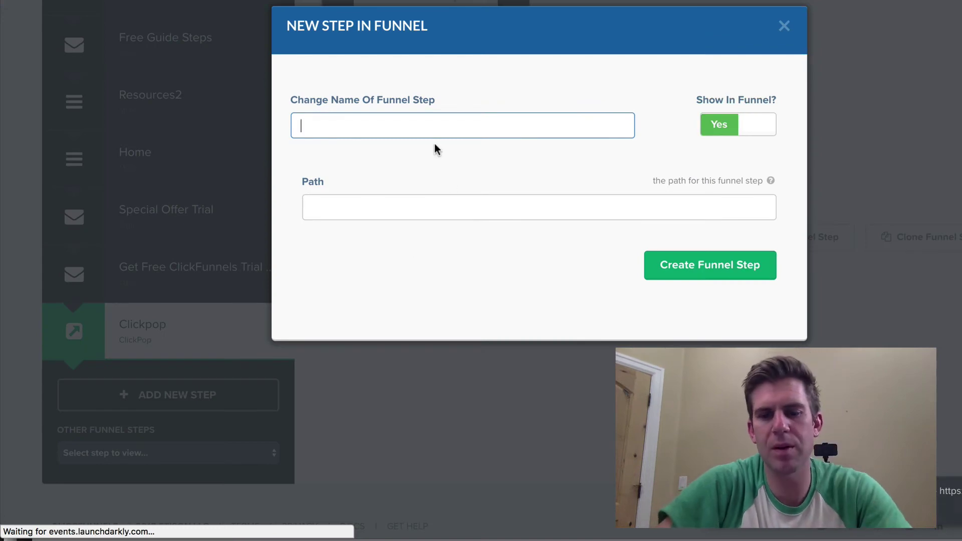
text(click)
key(Down)
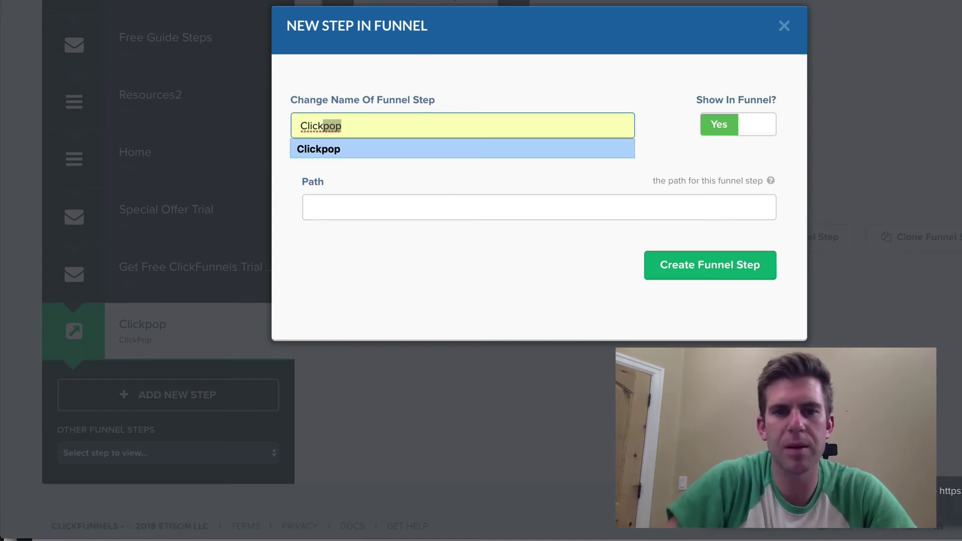
key(Return)
text(exampl)
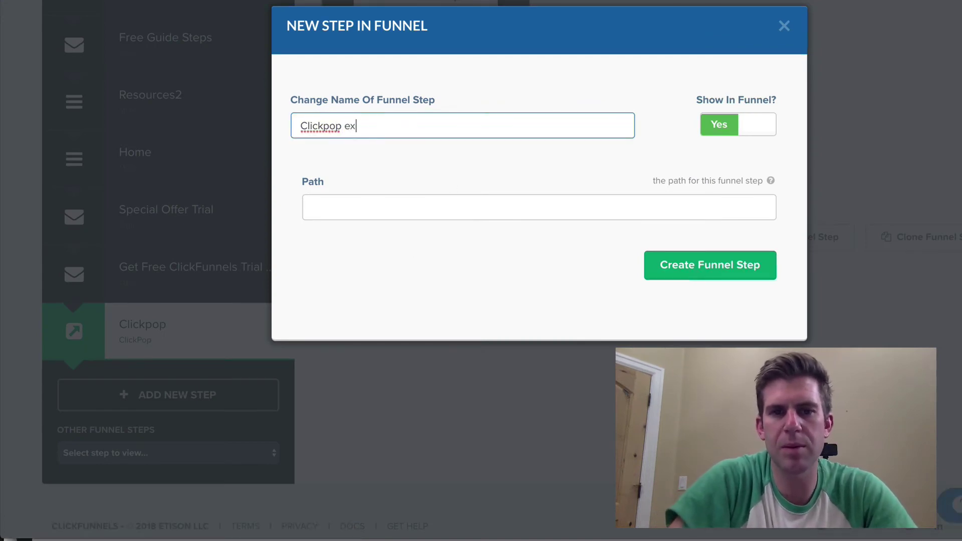
text(e)
Create the funnel step and apply the Basic ClickPop template
click(686, 275)
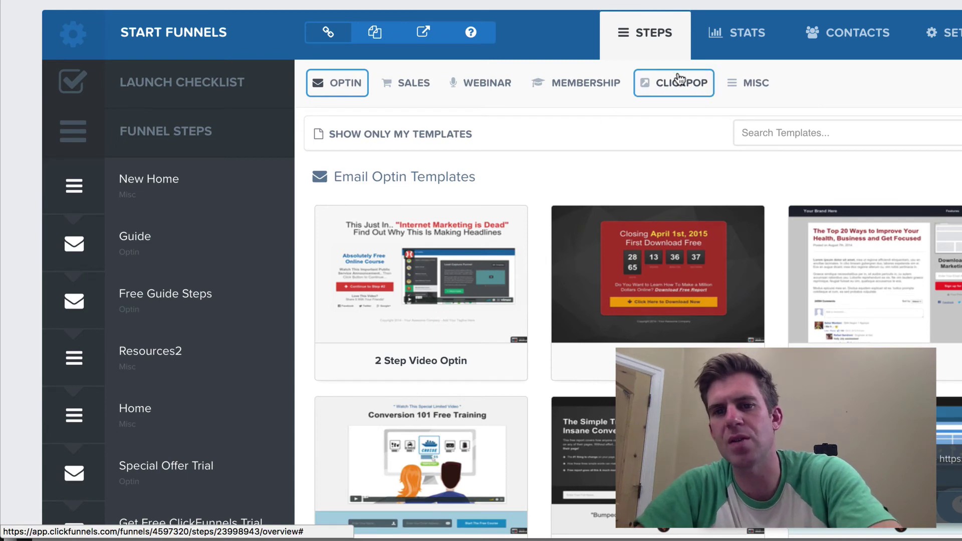
click(684, 89)
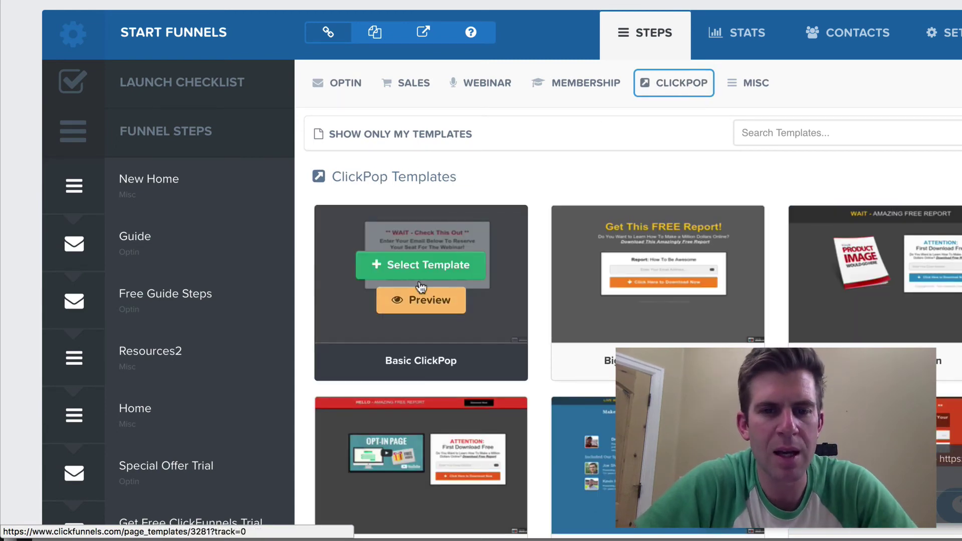
click(431, 265)
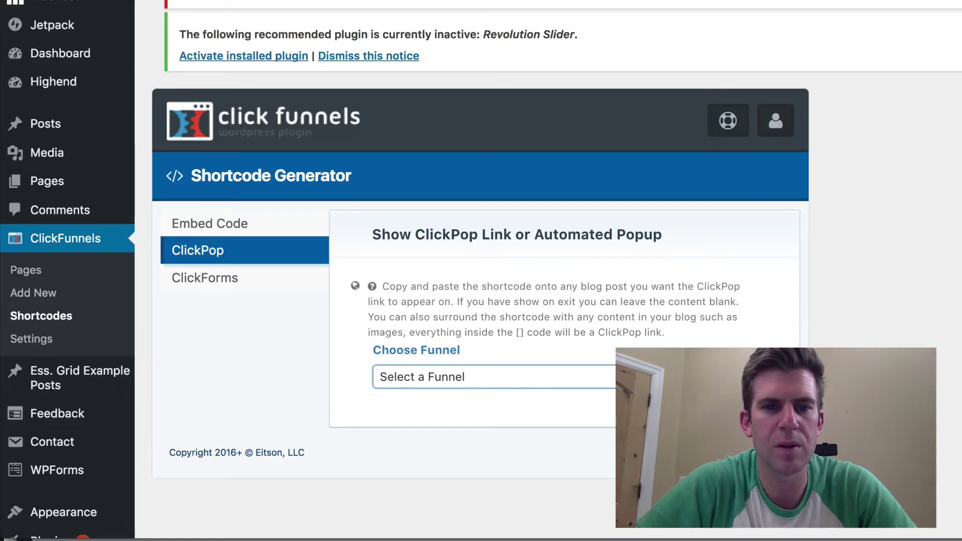
Choose Start Funnels as the funnel in the ClickPop generator
click(459, 375)
key(s)
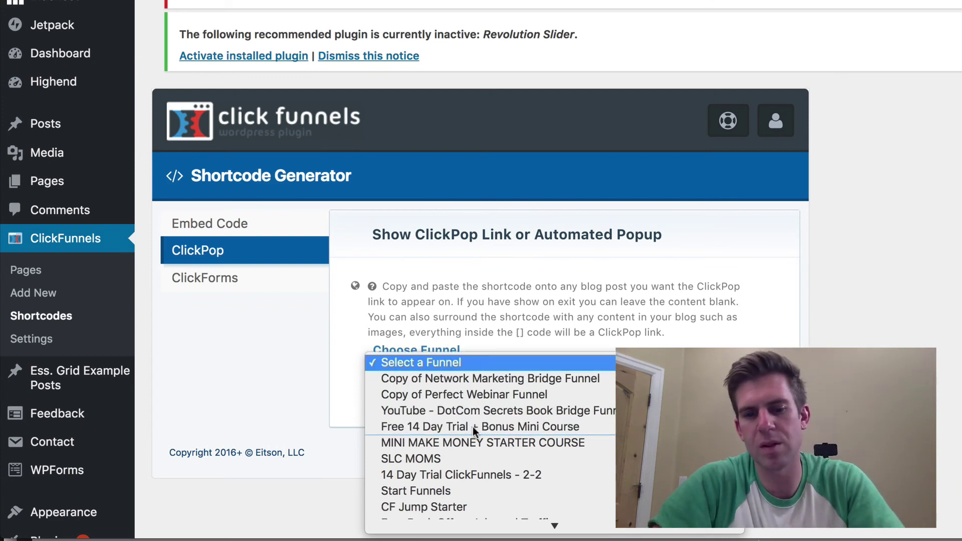
key(t)
key(Return)
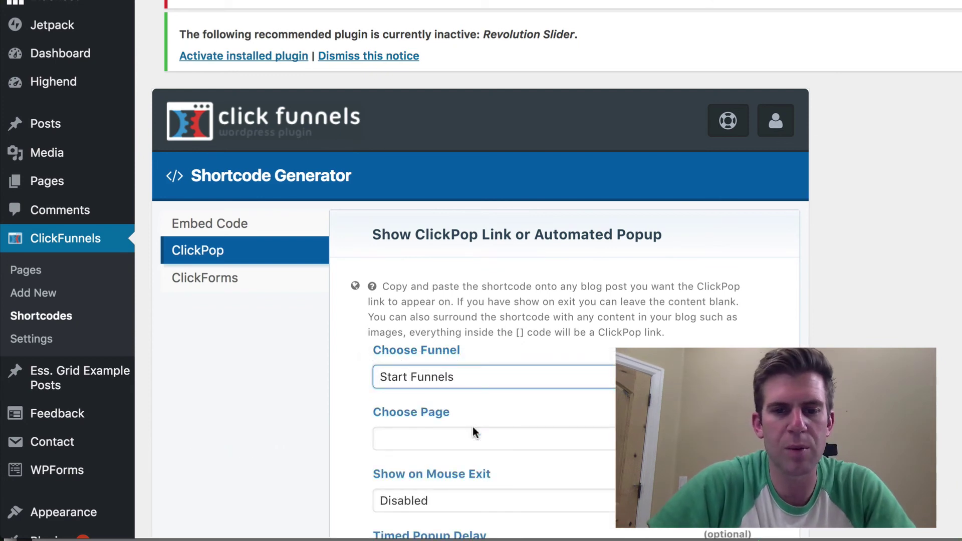
scroll(473, 428, down, 3)
Pick the Clickpop example page and select the generated ClickPop shortcode
click(441, 373)
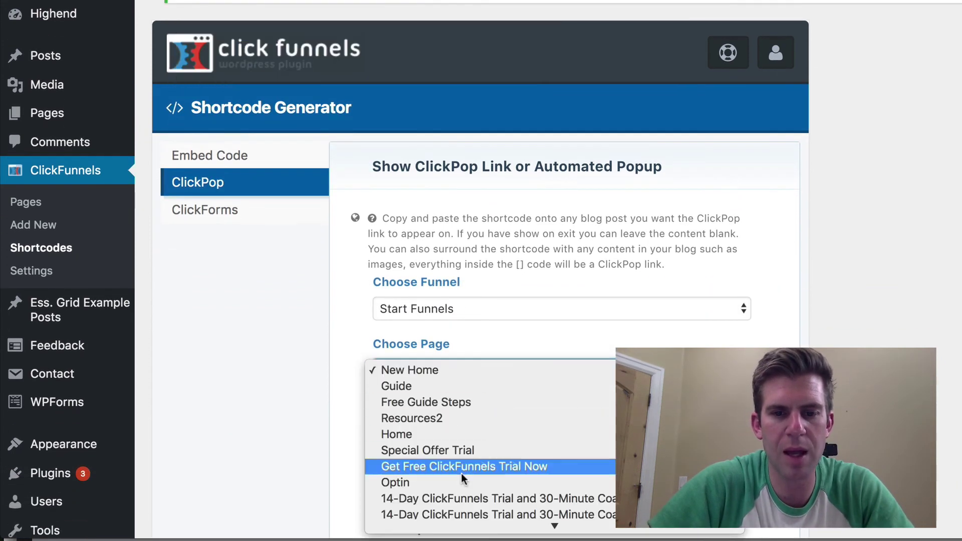
scroll(461, 473, down, 5)
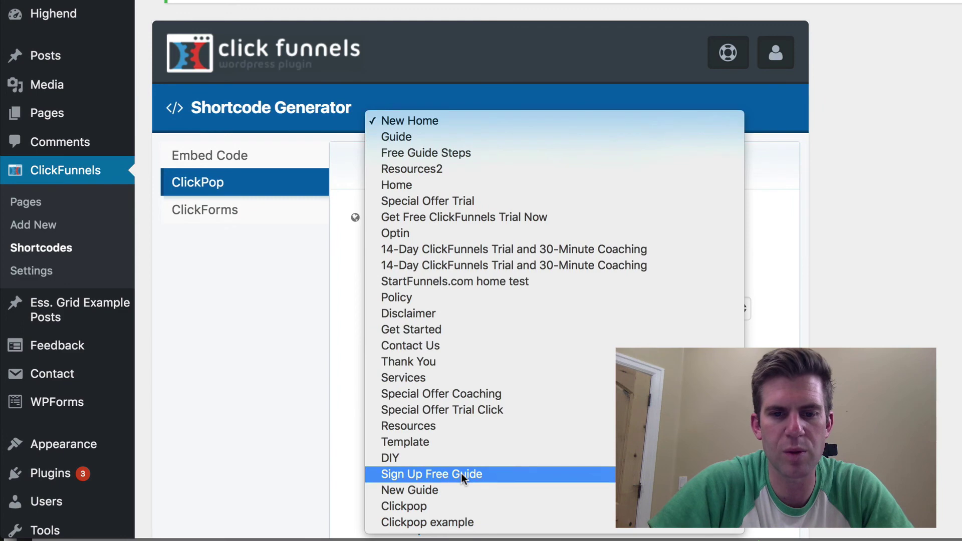
click(456, 524)
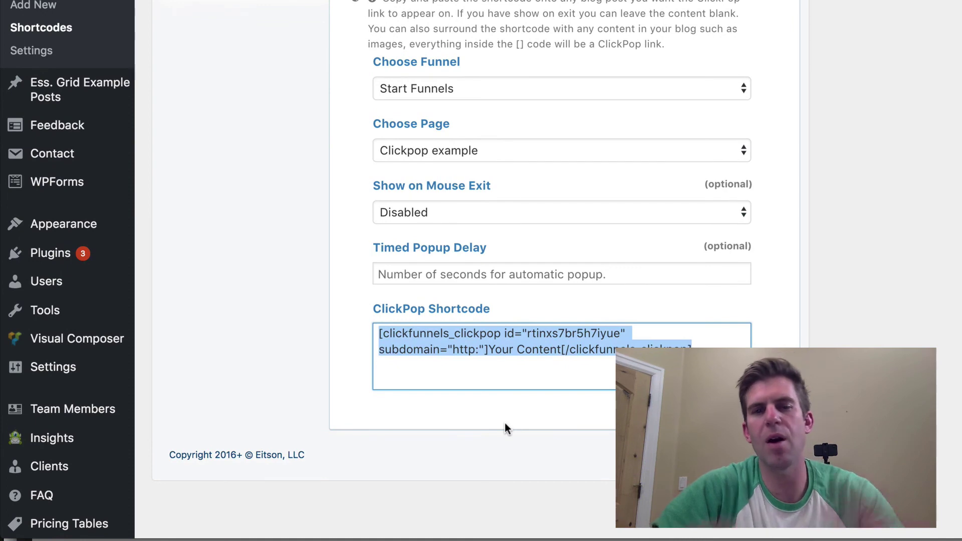
click(707, 347)
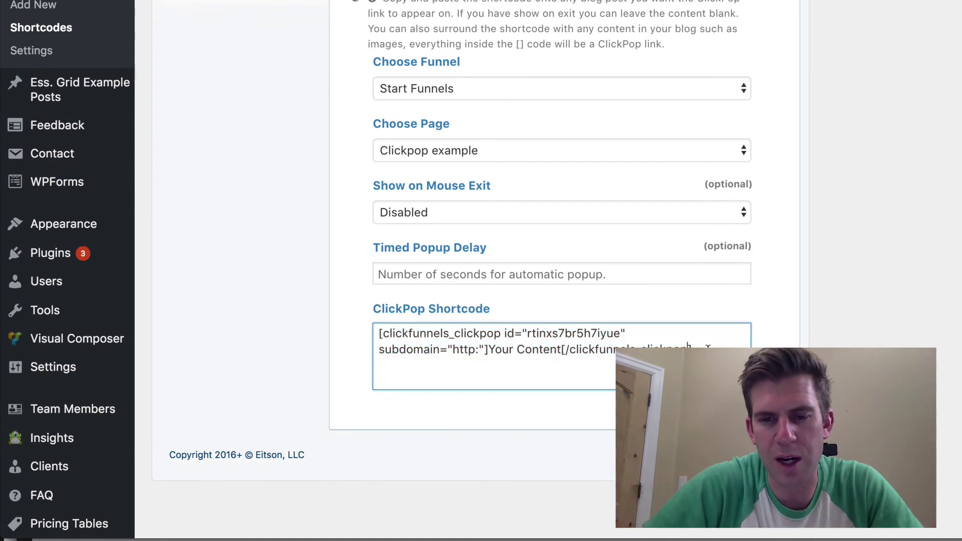
drag(708, 346, 379, 331)
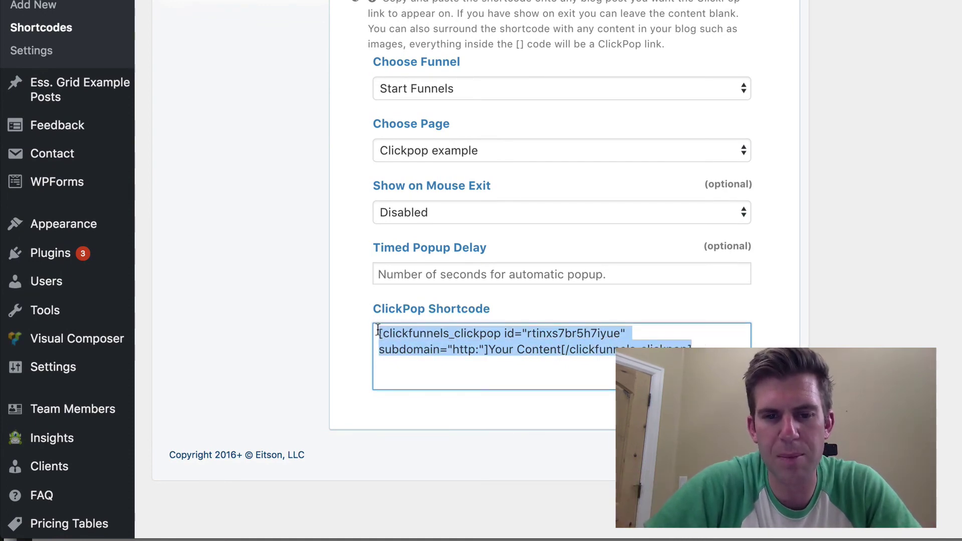